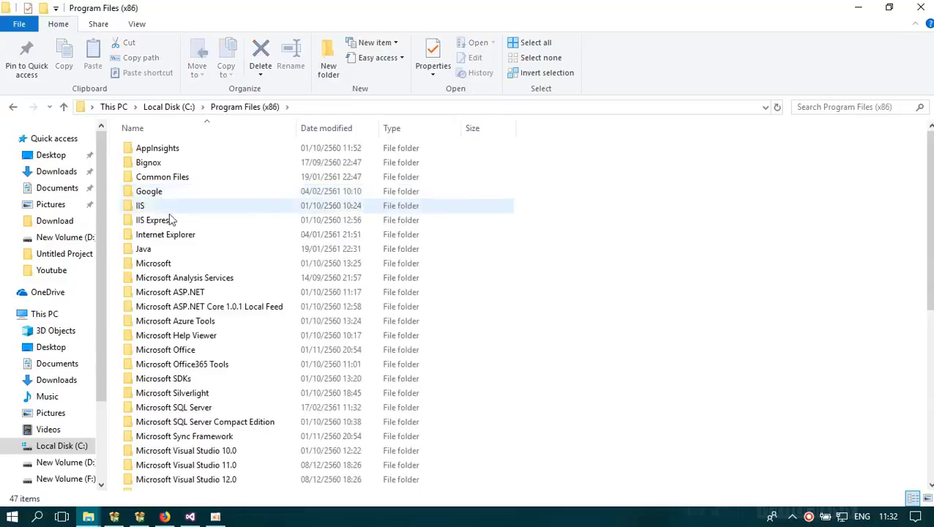
- Turn off the "Folder is ready for archiving" attribute for the Microsoft SQL Server folder in Program Files (x86)
scroll(175, 256, down, 1)
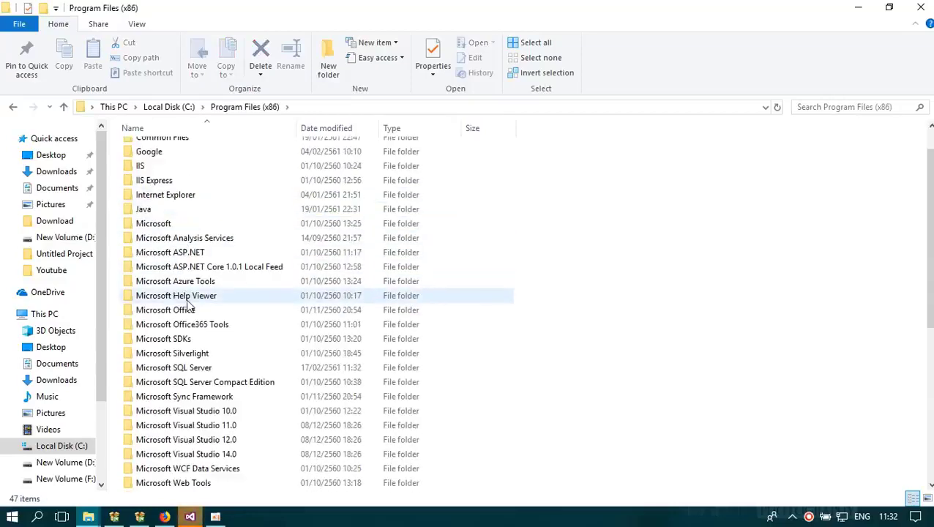
click(175, 368)
right_click(175, 369)
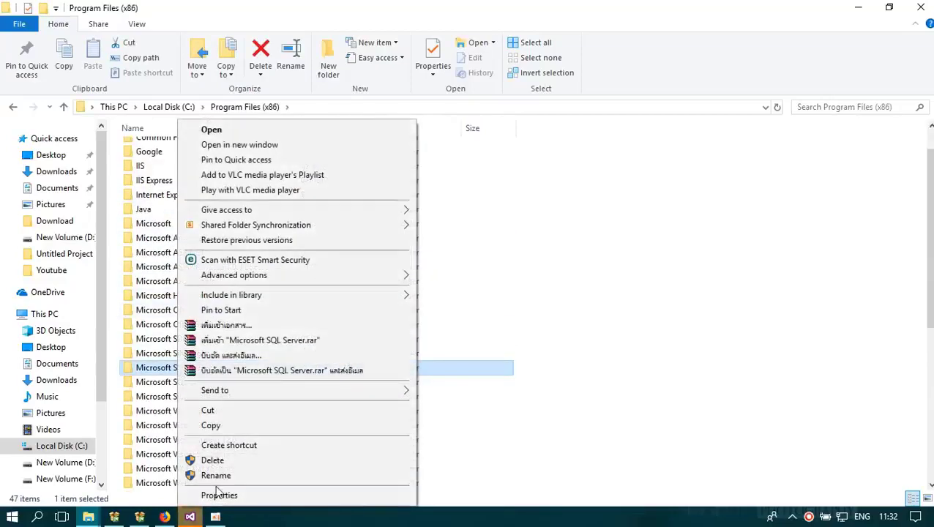
click(219, 495)
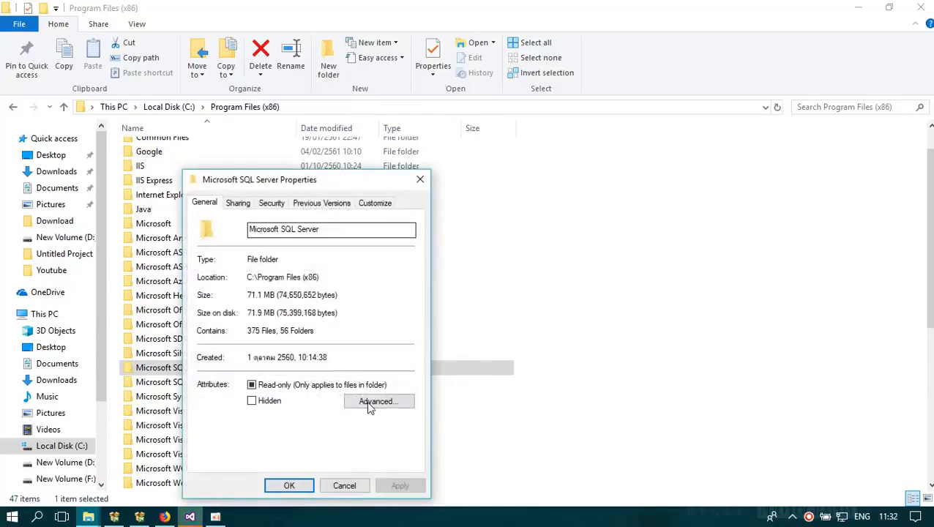
click(374, 402)
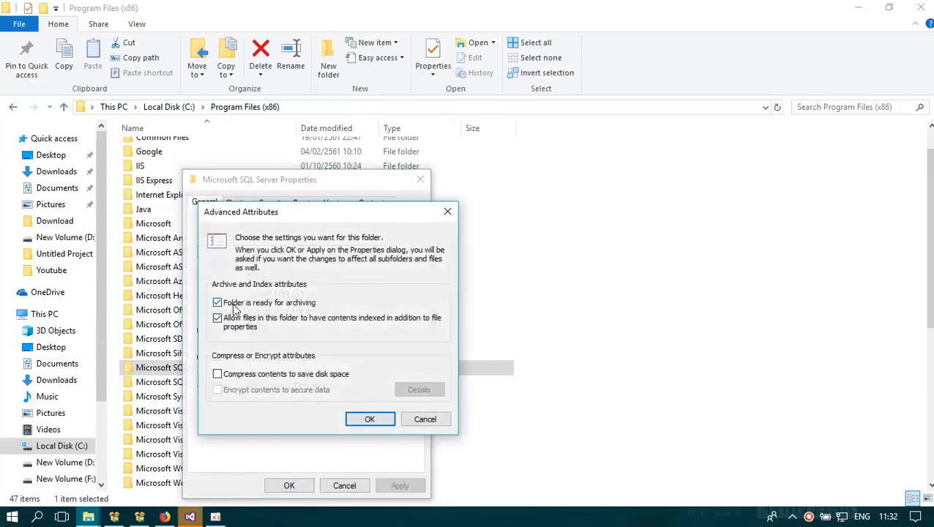
click(247, 304)
click(369, 418)
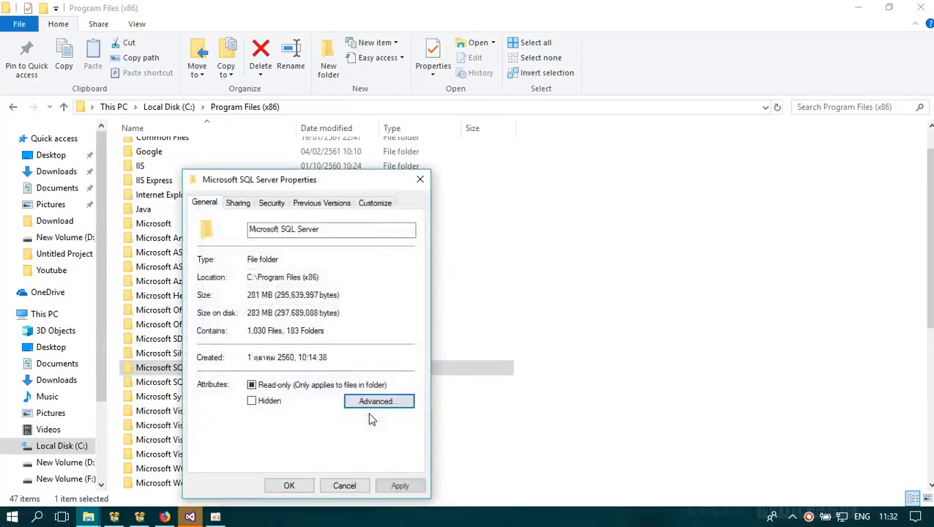
- Apply the archiving change to this folder, subfolders and files with administrator permission, and close its properties
click(401, 487)
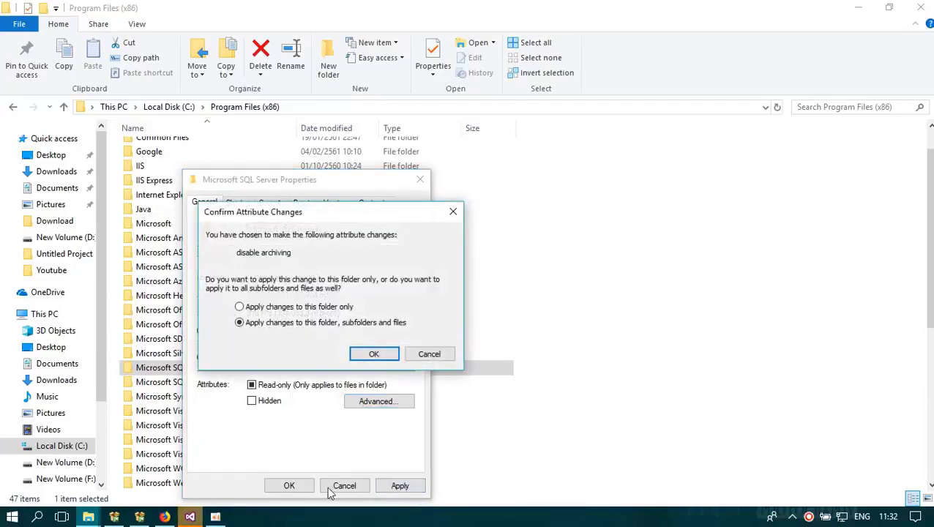
click(388, 359)
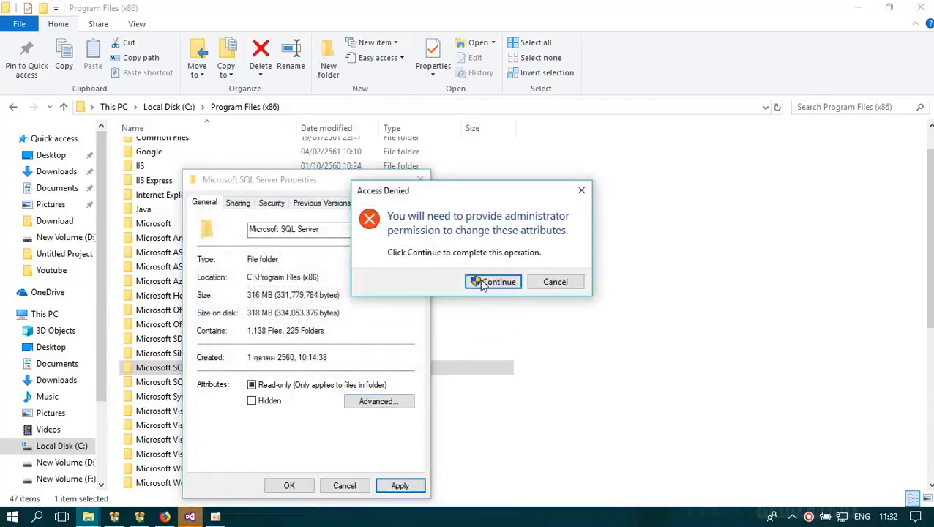
click(483, 283)
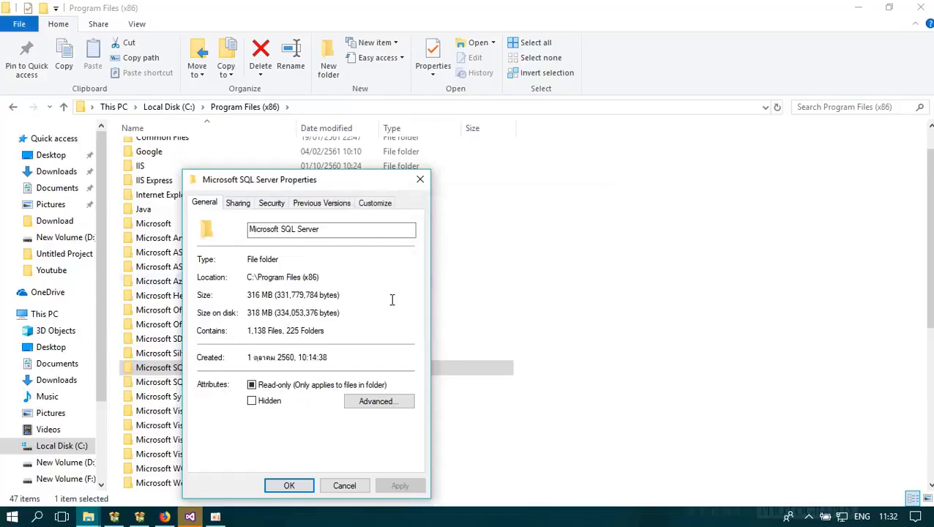
click(287, 485)
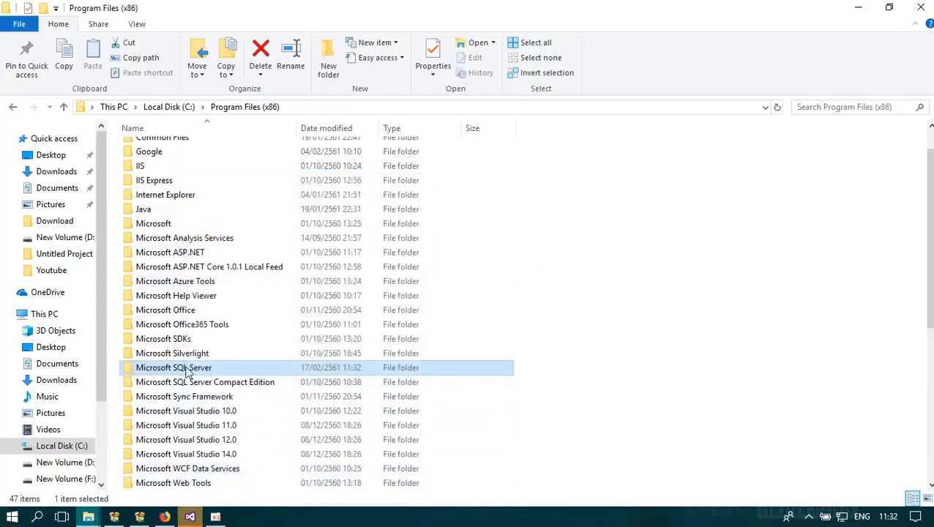
- Turn off the "Folder is ready for archiving" attribute for the Microsoft SQL Server folder in C:\Program Files
click(171, 108)
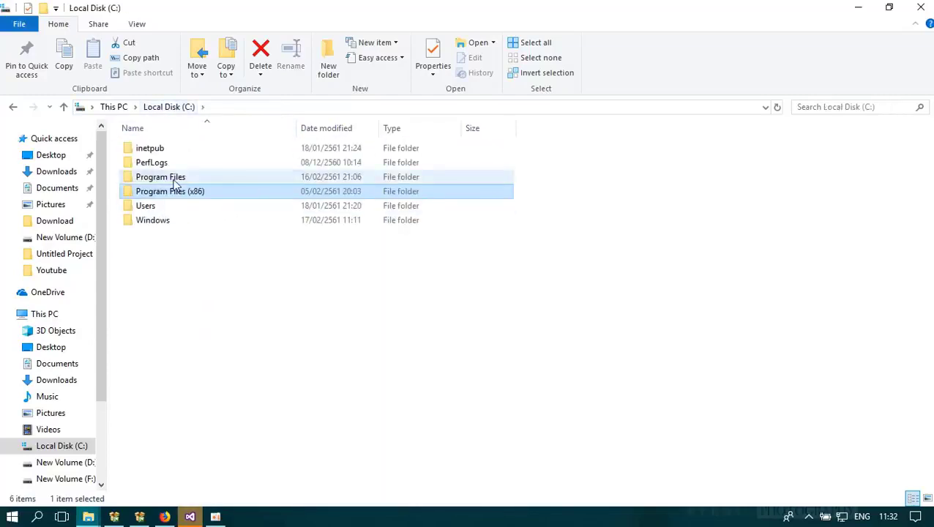
double_click(174, 178)
scroll(292, 308, down, 4)
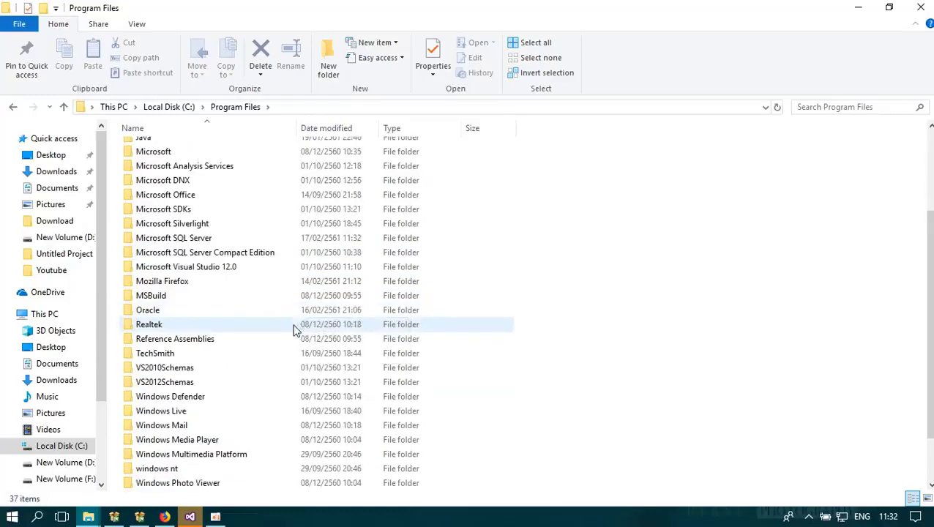
scroll(265, 341, up, 3)
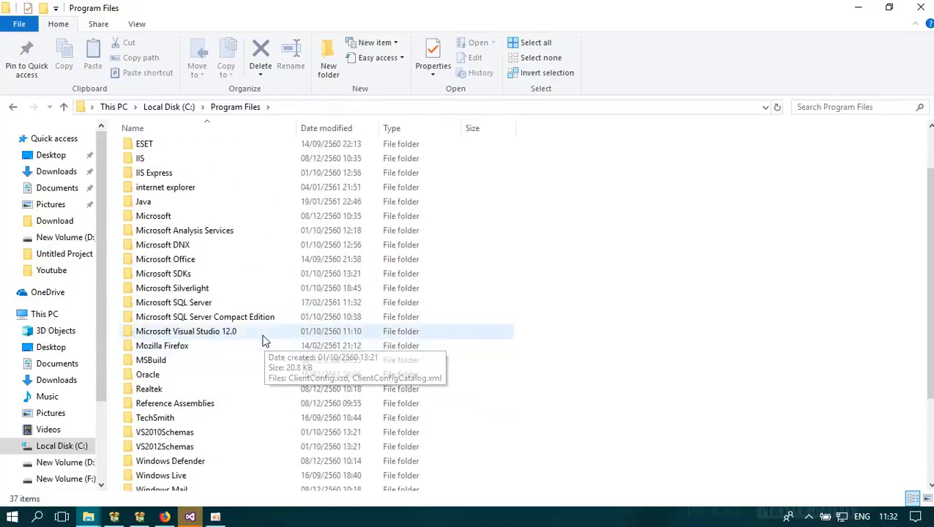
click(171, 304)
right_click(170, 307)
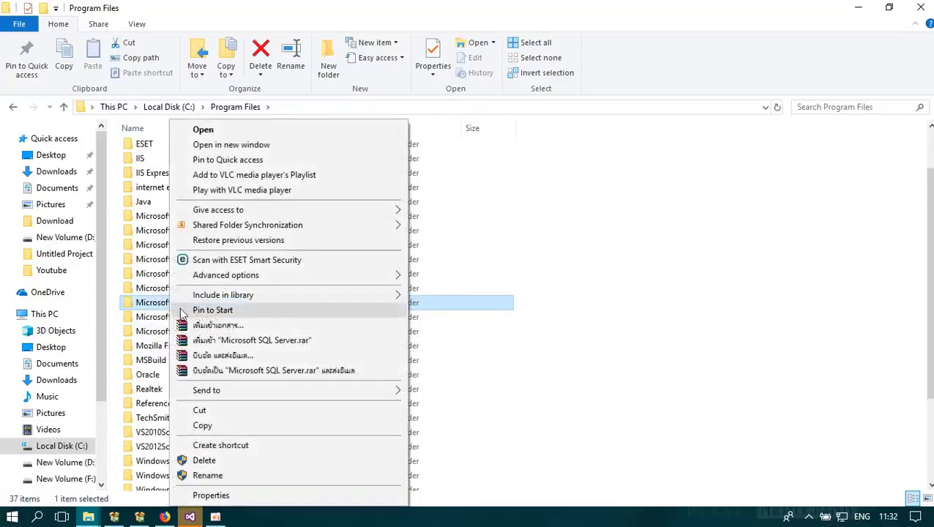
click(209, 496)
click(374, 410)
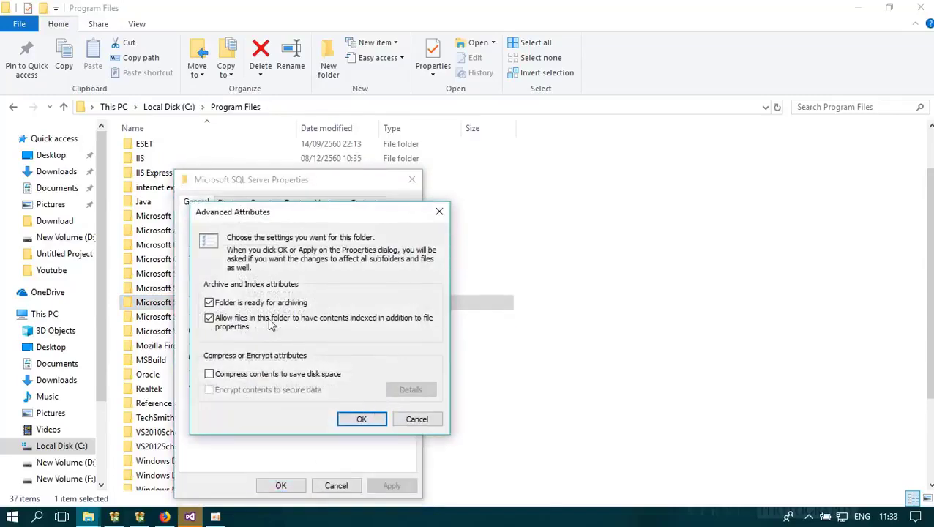
click(209, 303)
click(360, 419)
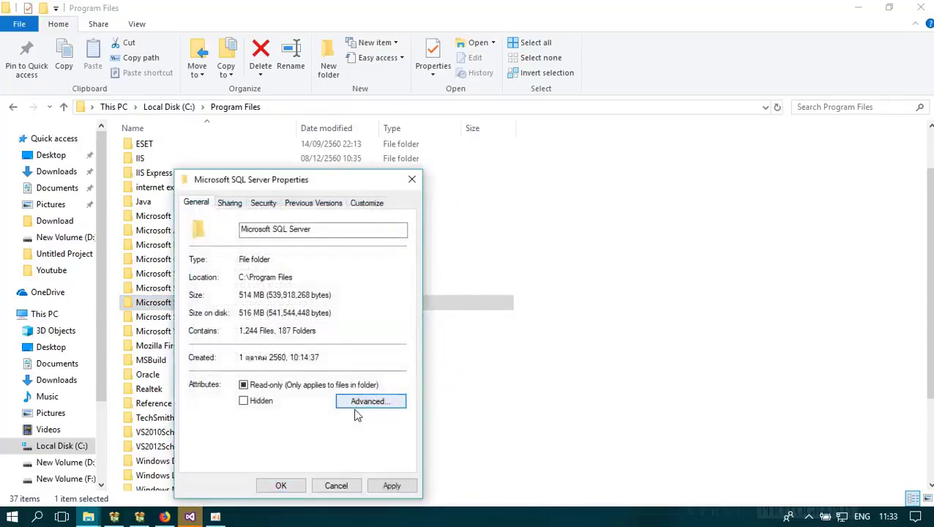
- Apply the C:\Program Files folder's archiving change to its subfolders and files as well, granting administrator permission
click(390, 489)
click(370, 352)
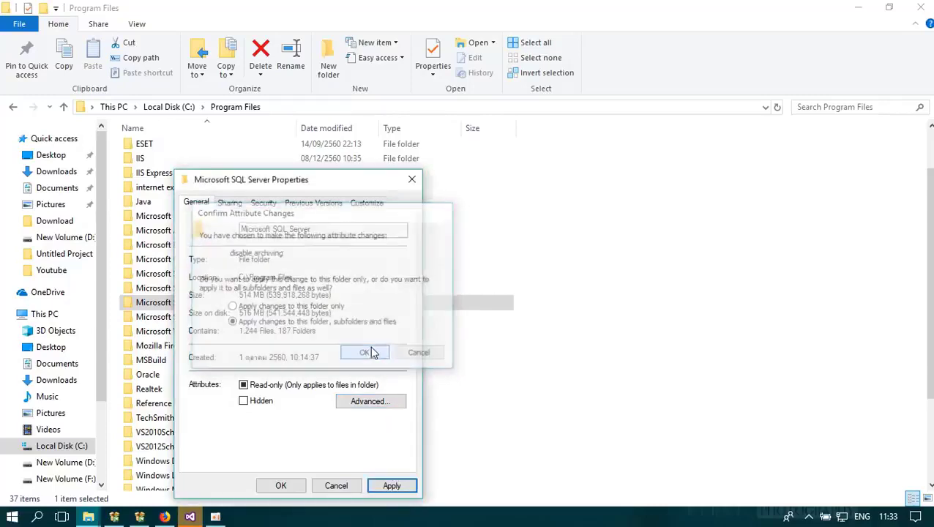
click(493, 281)
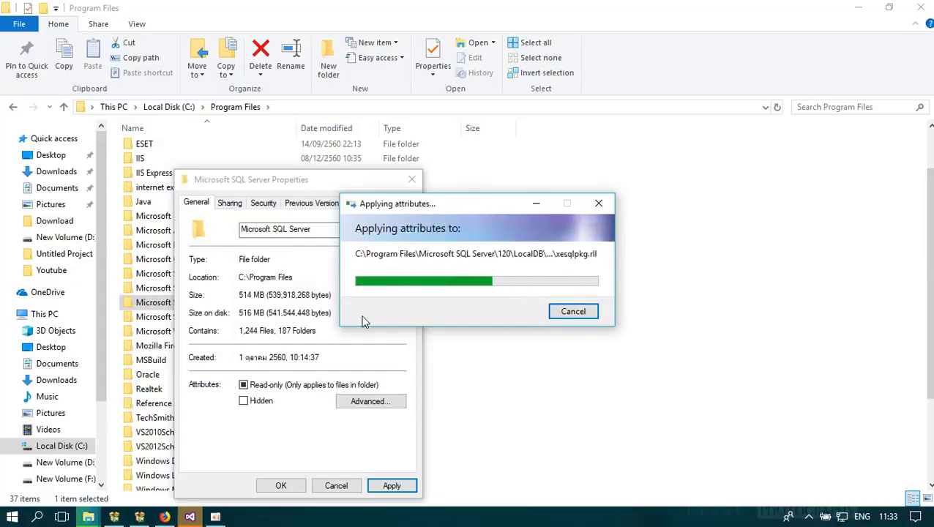
- Open a blank Notepad document and write the heading "Edit path"
key(super+r)
key(Escape)
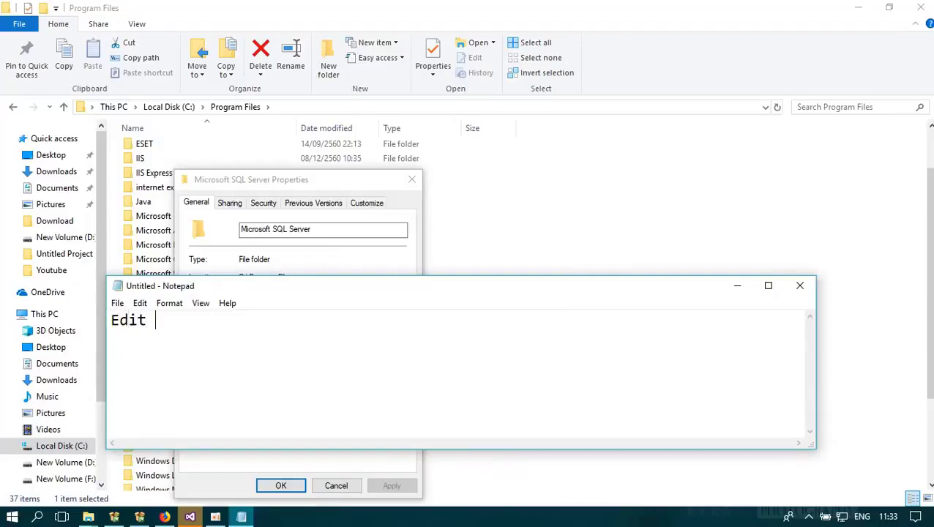
text(path)
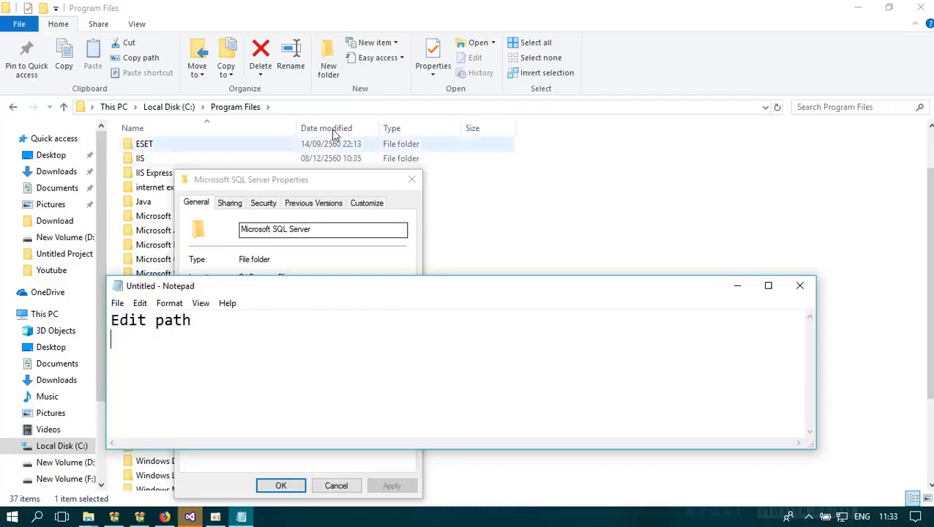
- Copy the path C:\Program Files\Microsoft SQL Server from File Explorer into the Notepad note below the heading
click(313, 107)
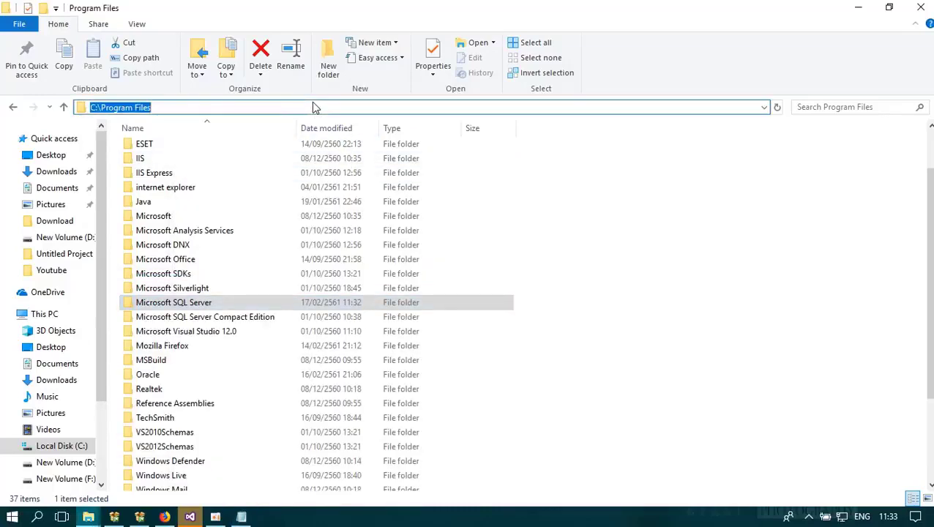
click(202, 303)
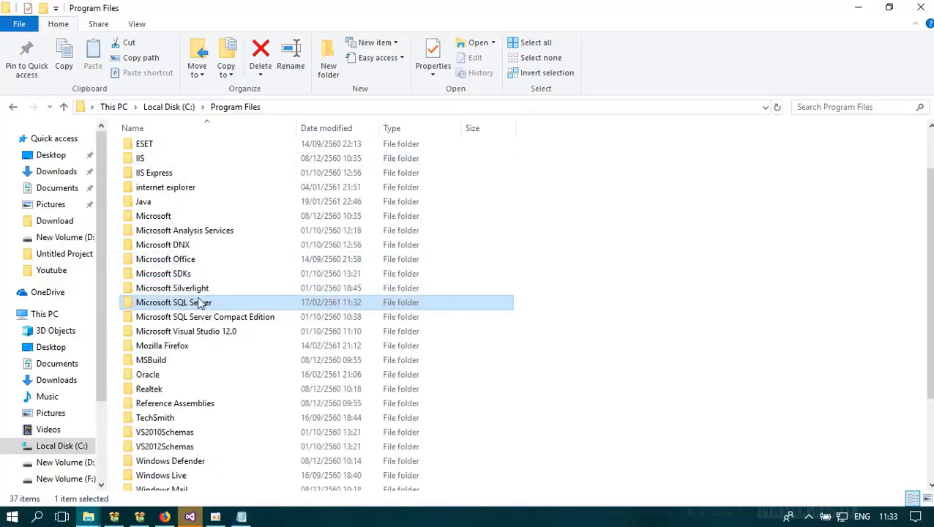
double_click(198, 304)
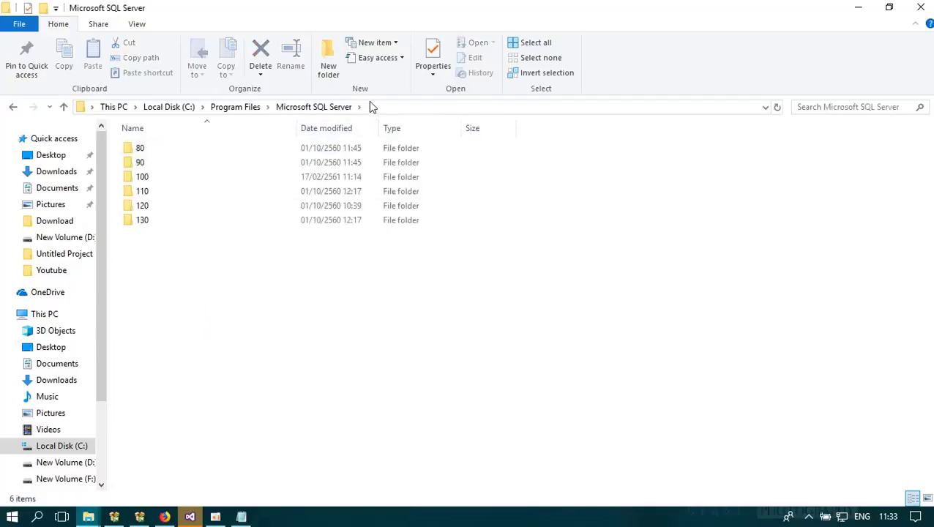
click(370, 106)
key(ctrl+c)
click(241, 517)
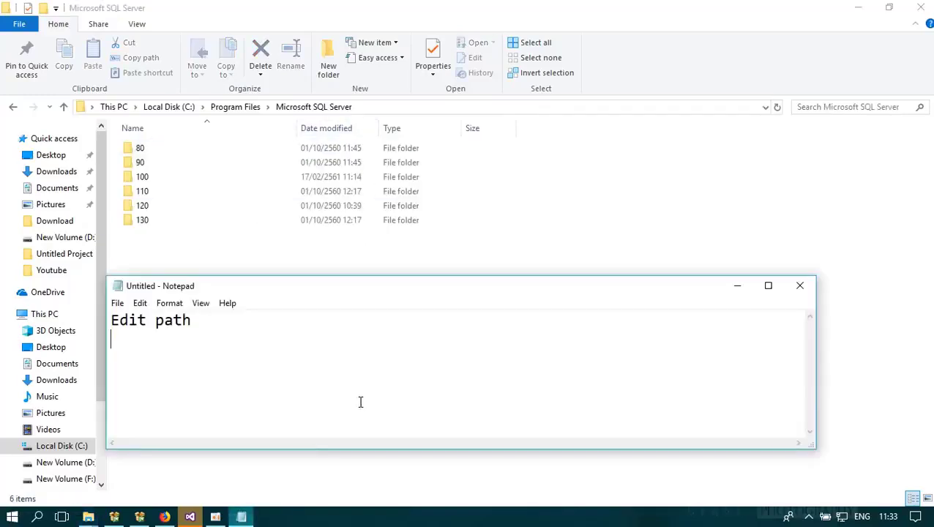
key(ctrl+v)
- Add the path C:\Program Files (x86)\Microsoft SQL Server to the Notepad note and minimize it
click(235, 106)
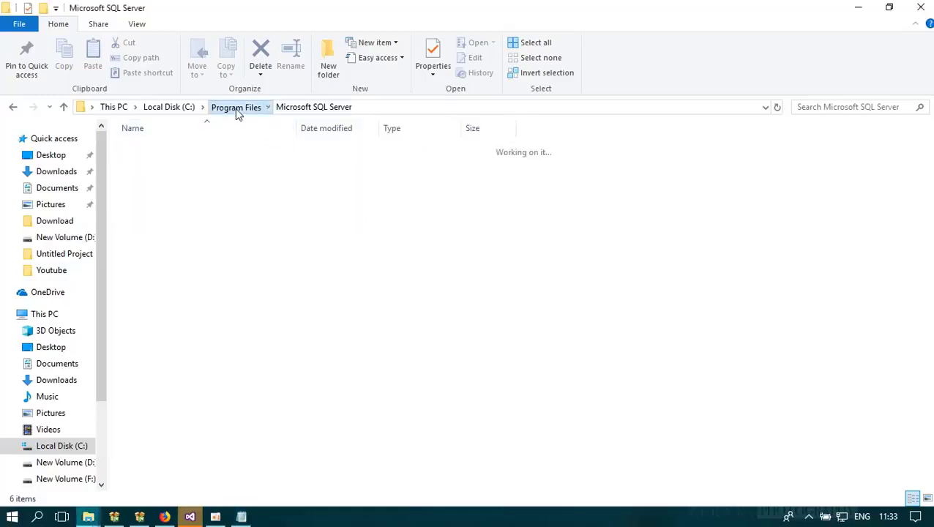
click(162, 108)
double_click(165, 191)
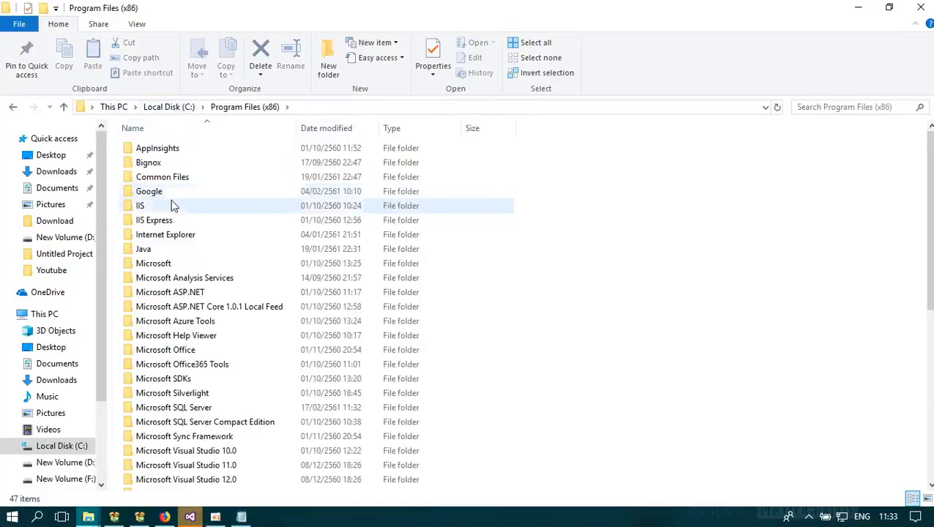
double_click(170, 408)
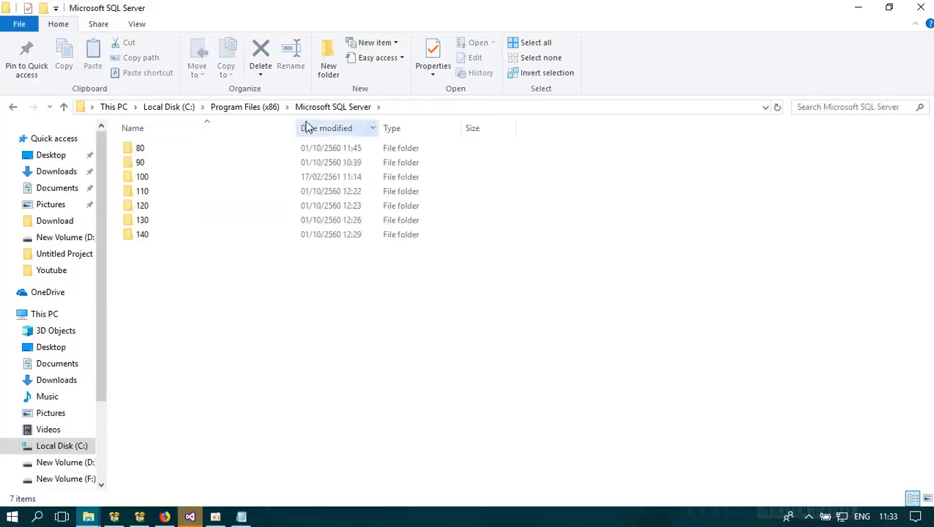
click(397, 110)
key(ctrl+c)
click(240, 516)
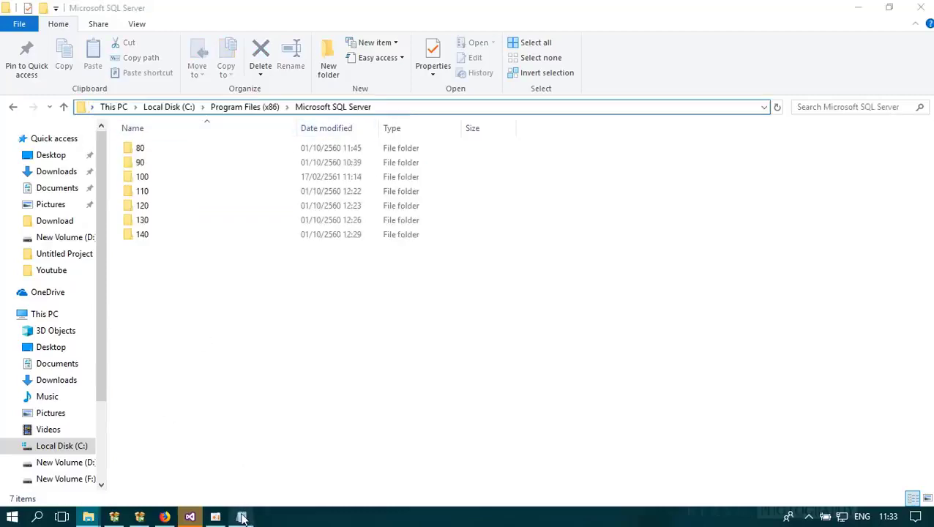
key(ctrl+v)
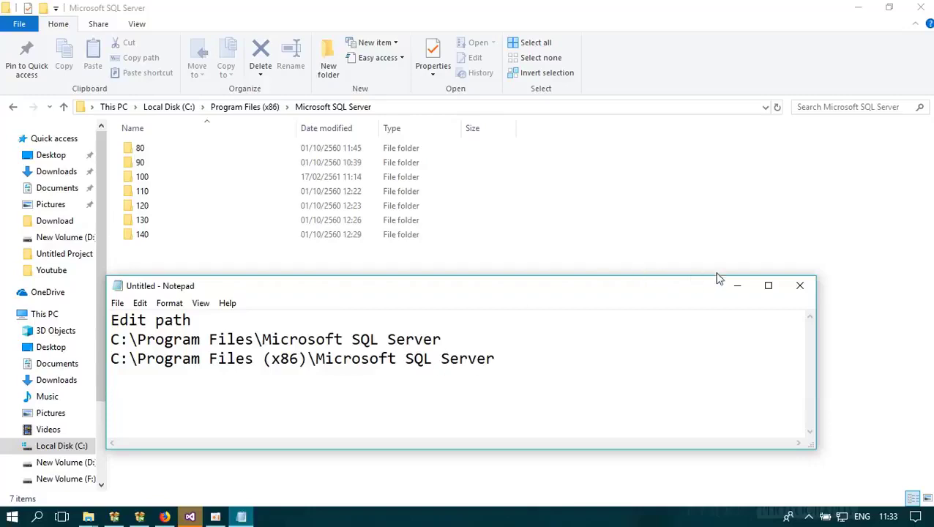
click(736, 285)
- Quit the running SQL Server 2008 Setup from its Feature Selection page and close the SQL Server Installation Center
click(140, 516)
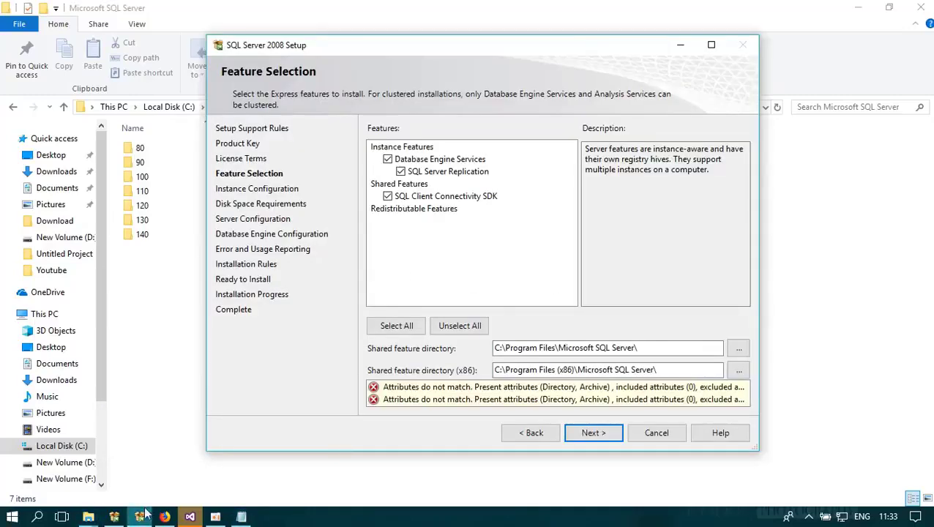
click(647, 433)
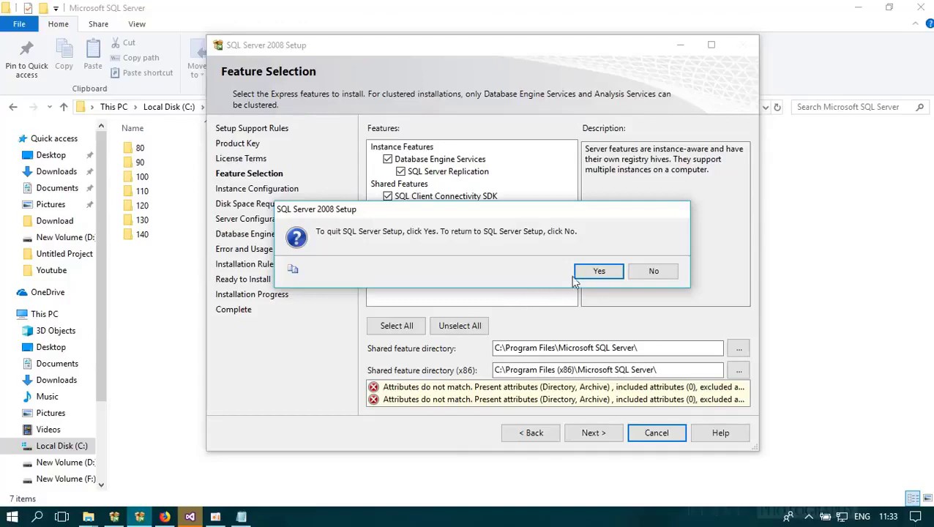
click(582, 274)
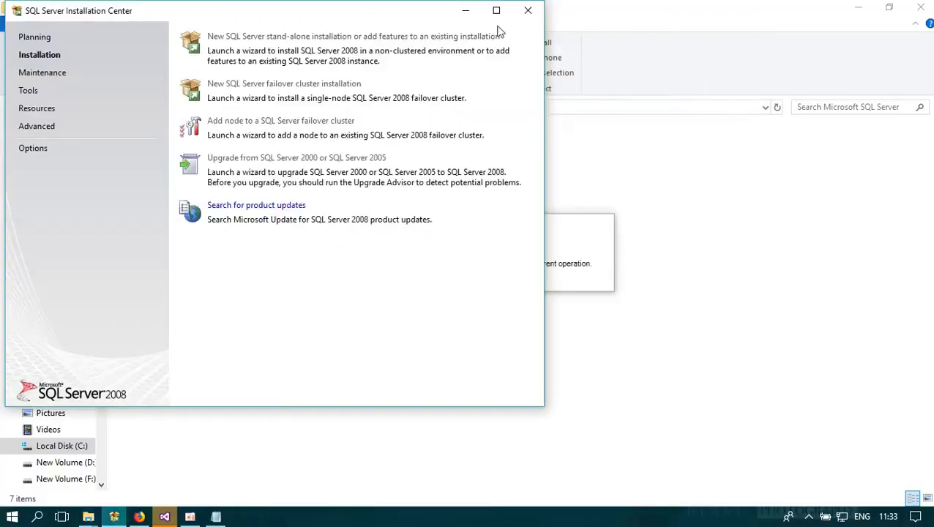
click(528, 10)
- Launch setup.exe from the sqlserver2008devedition folder inside Sql 2008
mouse_move(86, 515)
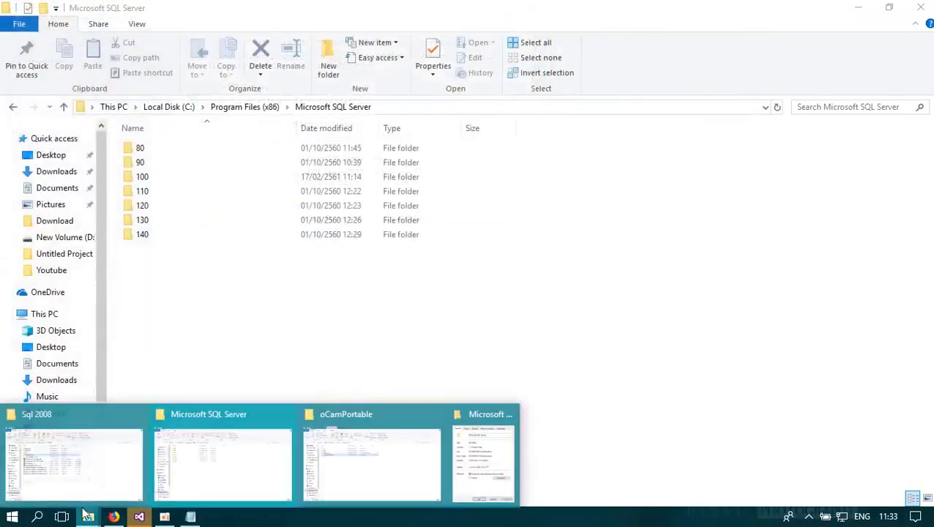
click(65, 468)
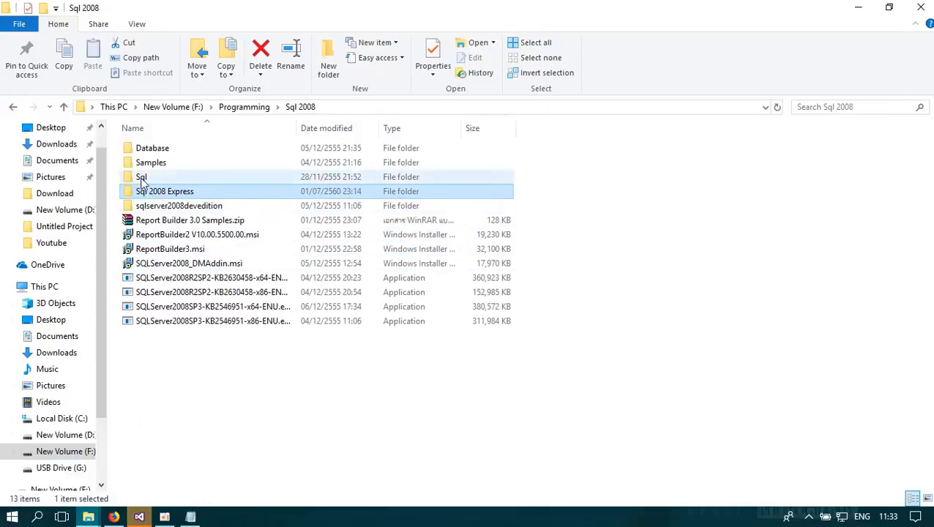
double_click(144, 207)
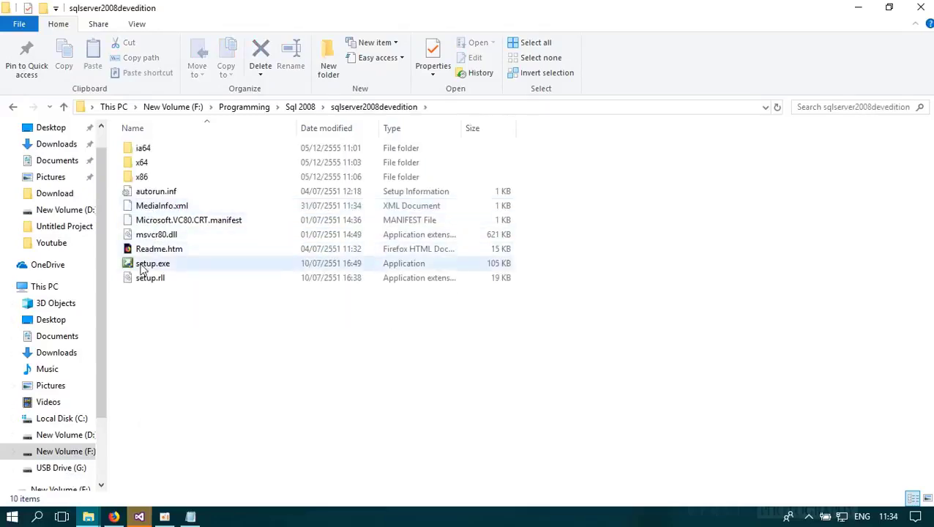
click(143, 265)
double_click(143, 268)
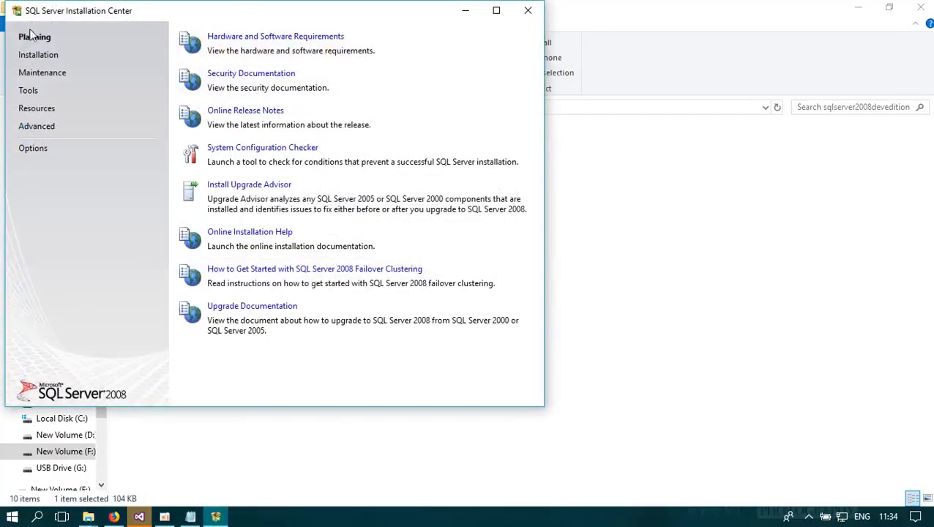
- Start a new SQL Server stand-alone installation, continue past the initial support rules, and install the Setup Support Files
click(38, 55)
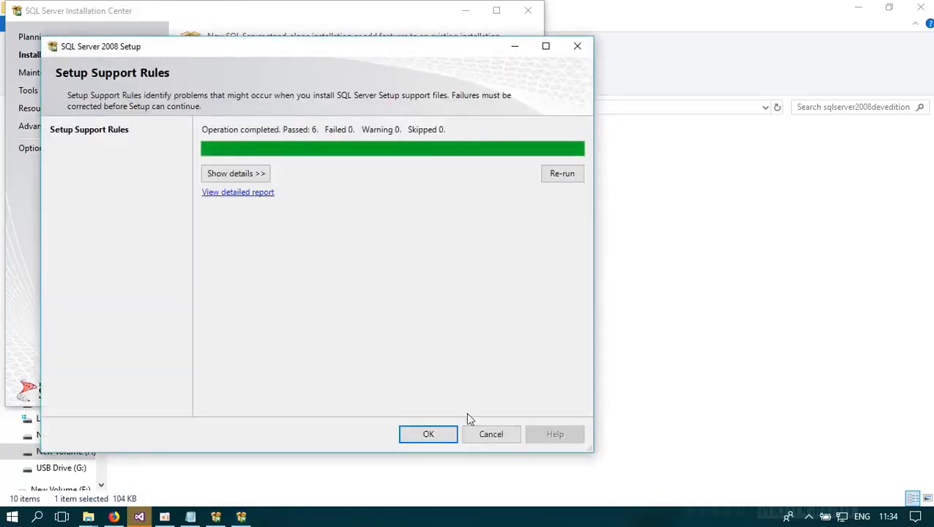
click(443, 435)
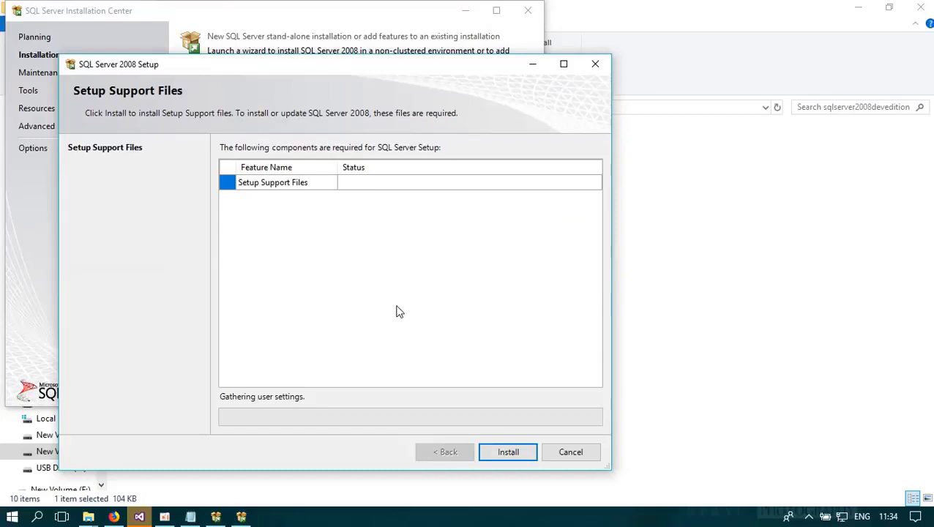
click(508, 452)
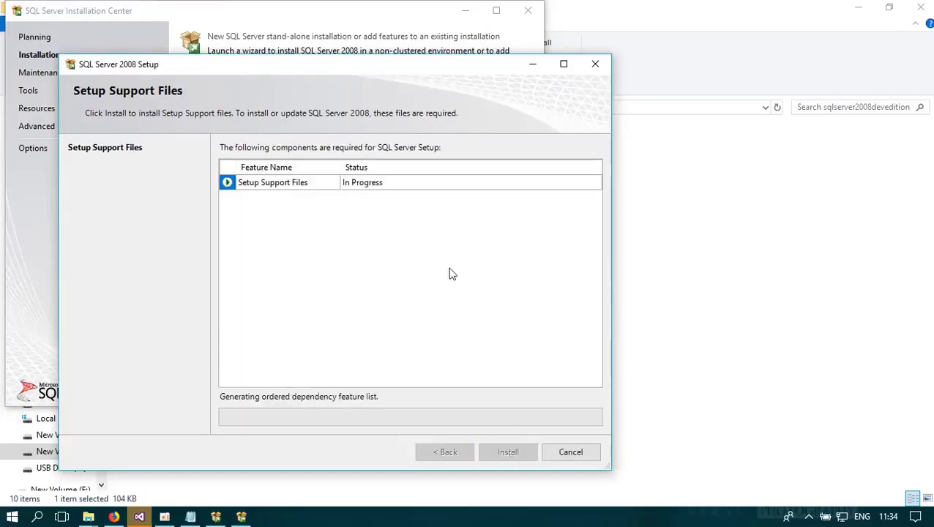
click(165, 517)
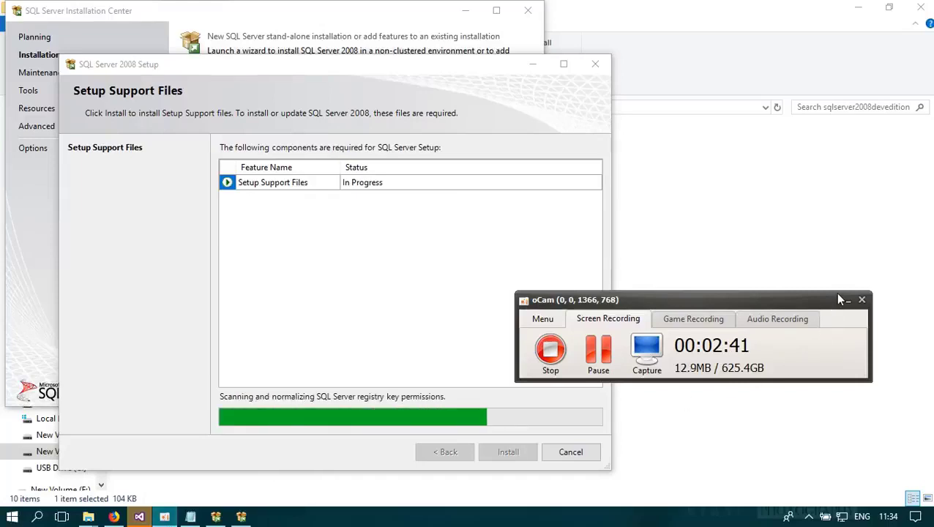
click(846, 299)
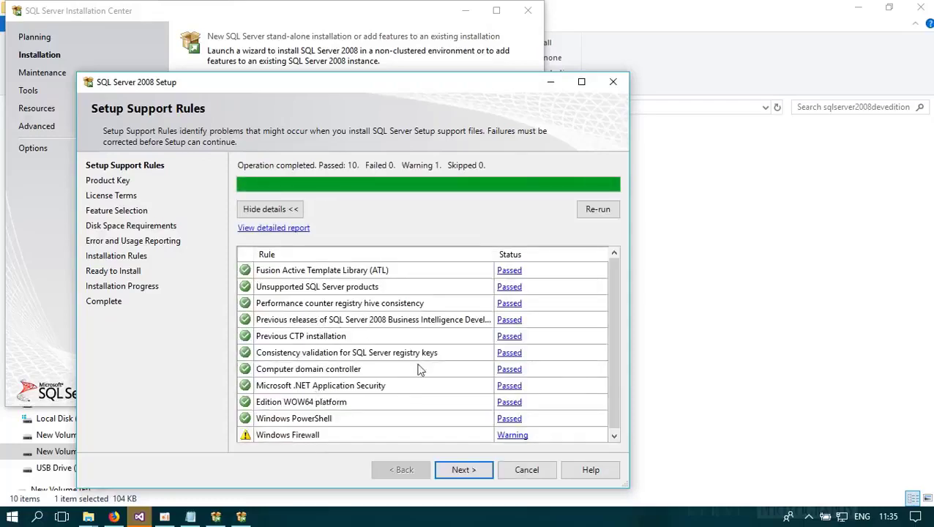
- Continue past the Setup Support Rules, keep the prefilled product key, and accept the license terms to reach Feature Selection
click(472, 469)
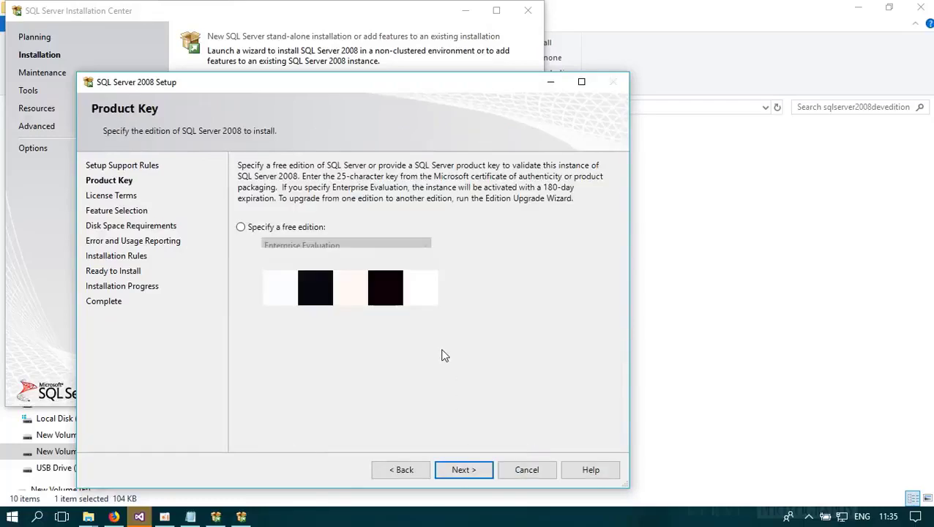
click(472, 469)
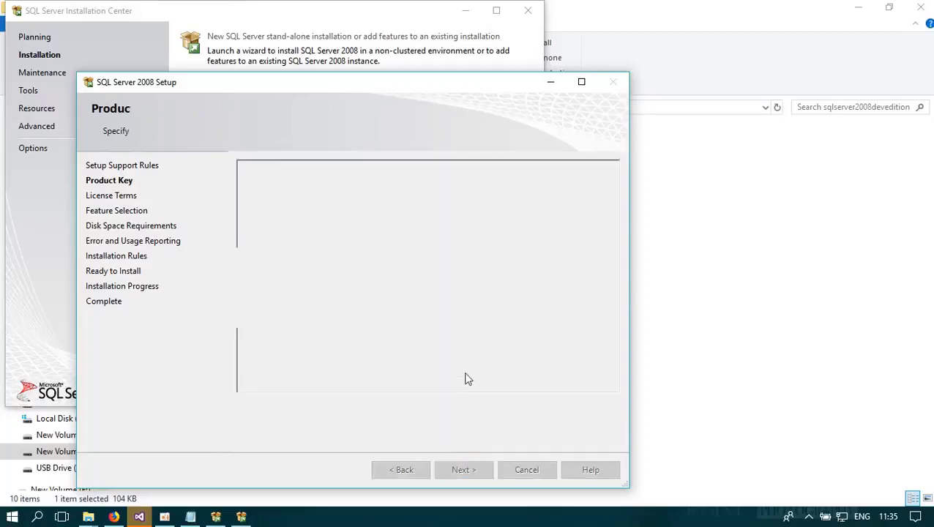
click(333, 438)
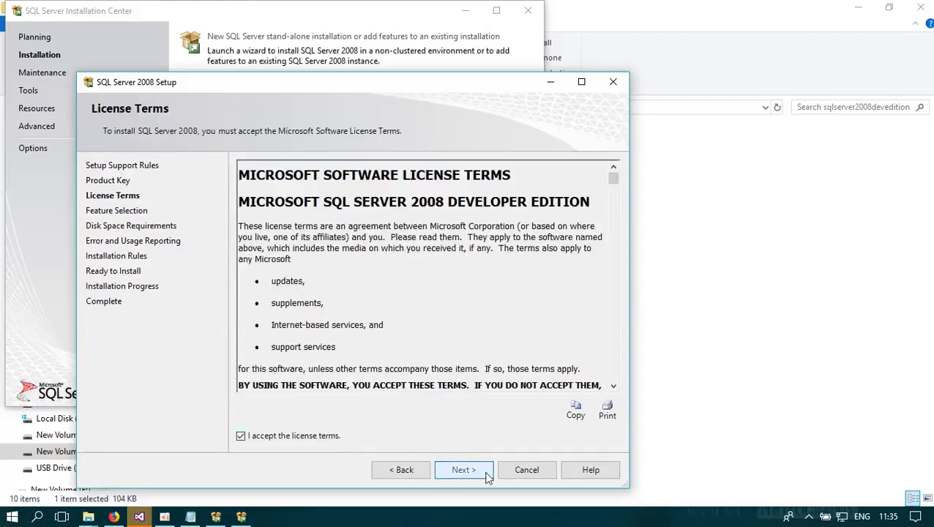
click(486, 474)
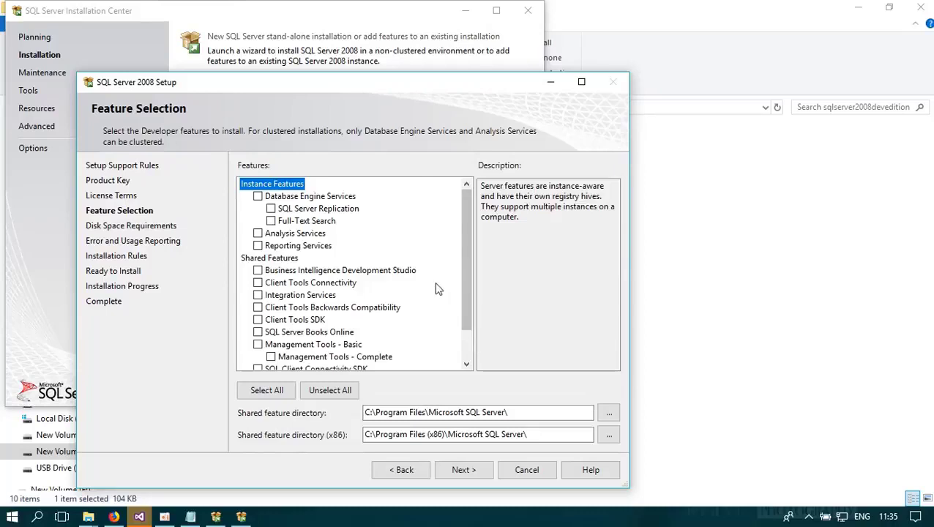
- Select the shared features Management Tools - Basic and Management Tools - Complete, and continue to Disk Space Requirements
scroll(437, 288, down, 1)
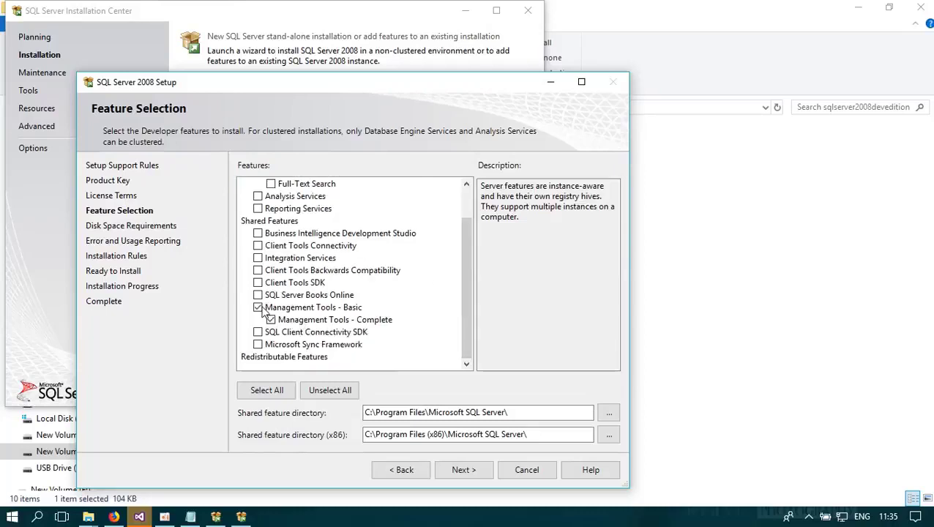
click(463, 469)
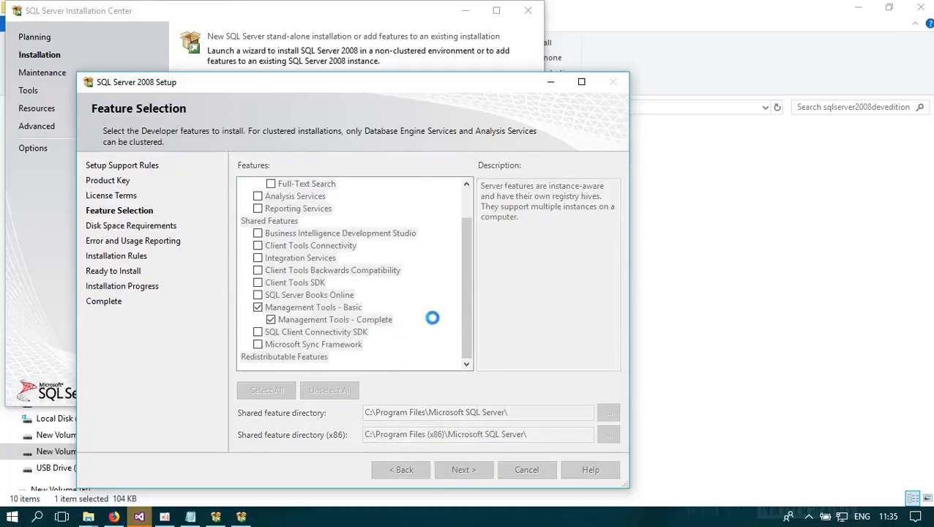
- Bring up the Notepad note and add the line "ok ใช้ได้" below the two Microsoft SQL Server paths
click(191, 518)
drag(525, 249, 871, 142)
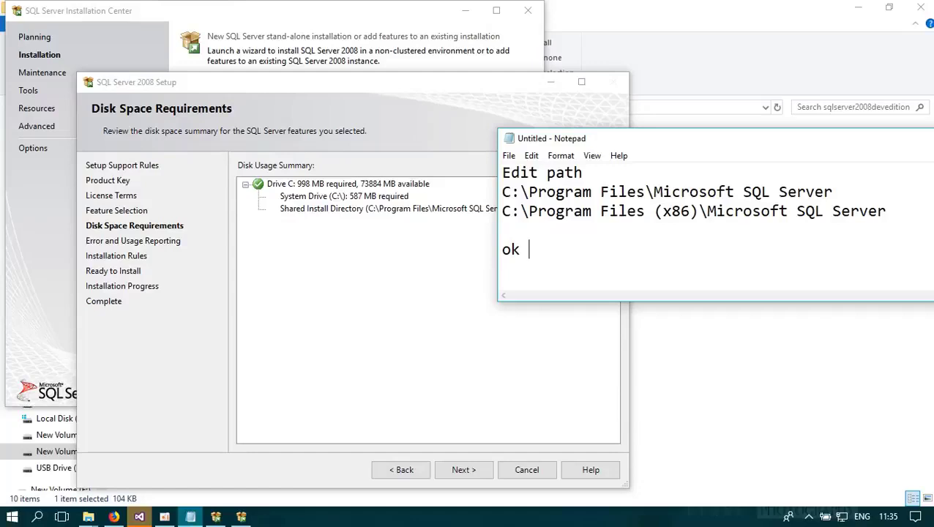
key(alt+shift)
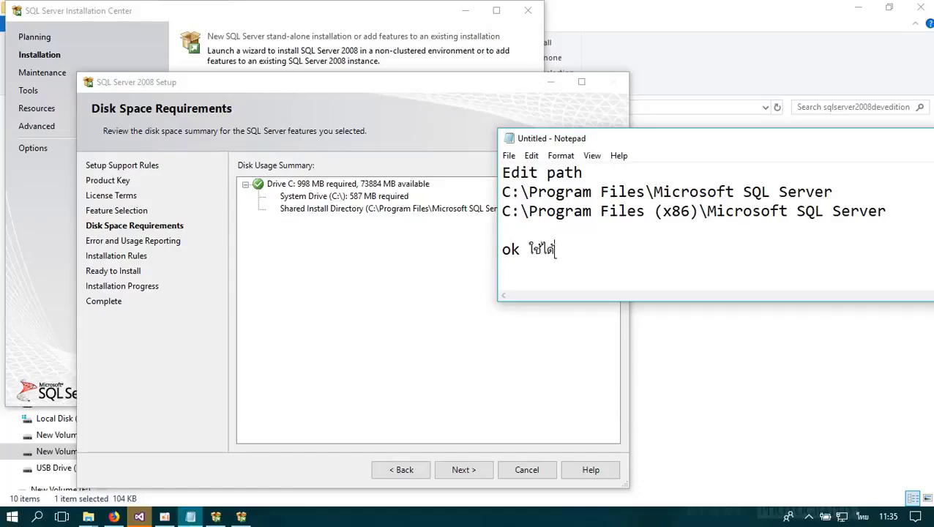